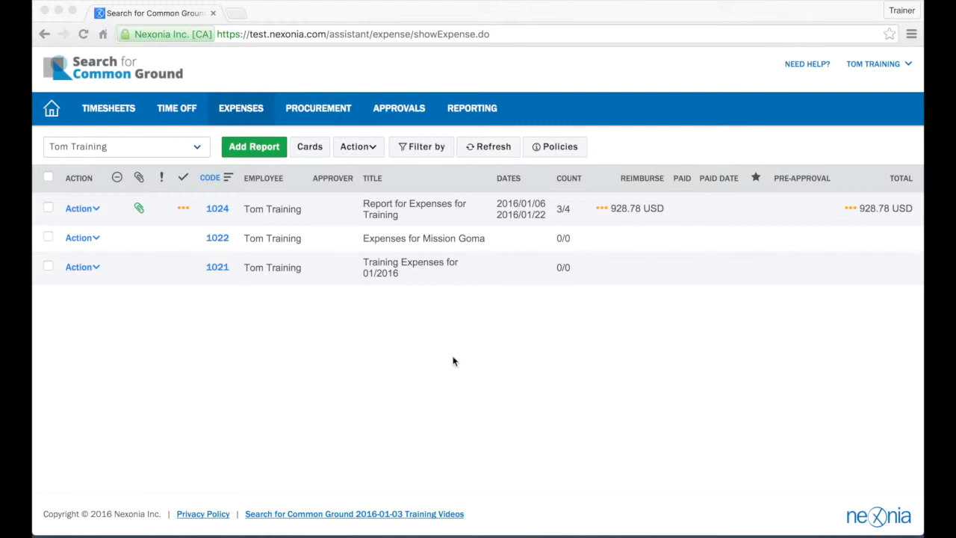
# Step: Create a new expense report titled 'Lunch for Staff Meeting (Training)' and save it
pyautogui.click(253, 154)
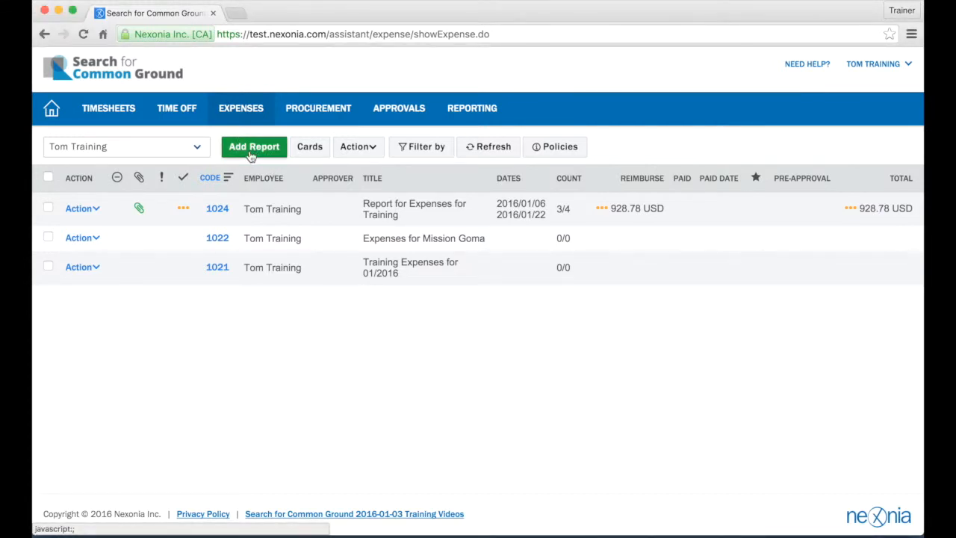
pyautogui.click(253, 154)
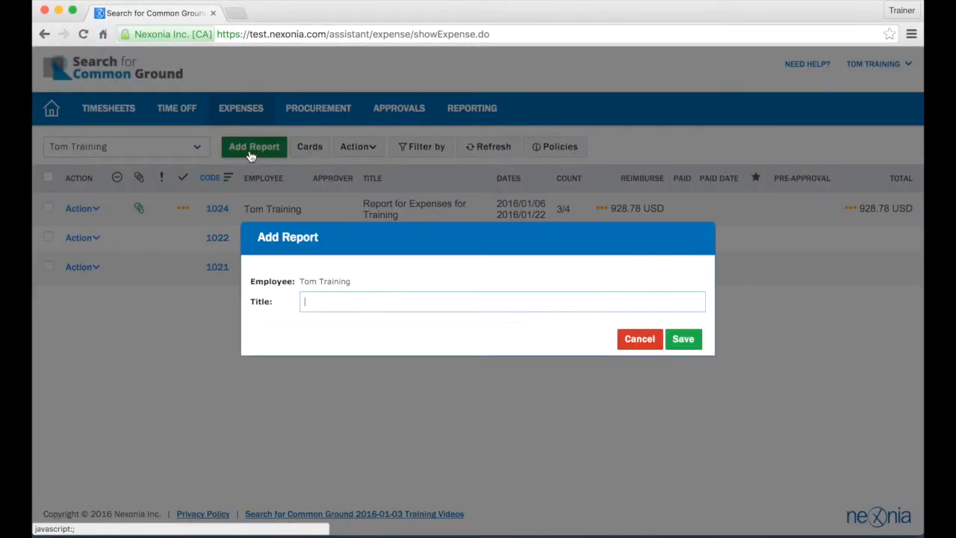
pyautogui.write('Lunch for Staff Meeting (Training)')
pyautogui.click(680, 338)
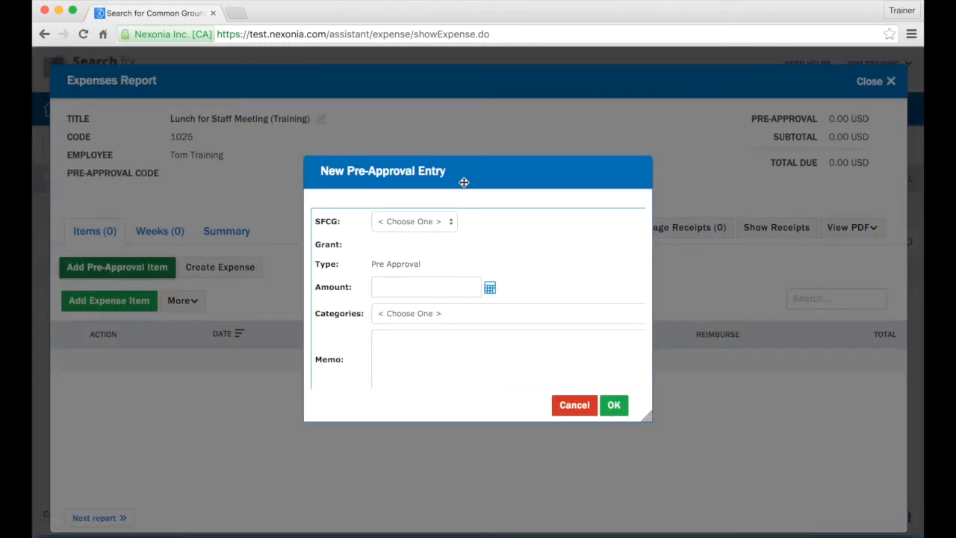
# Step: Set the pre-approval entry's SFCG to E and its grant to COD507-DFD-0
pyautogui.click(448, 222)
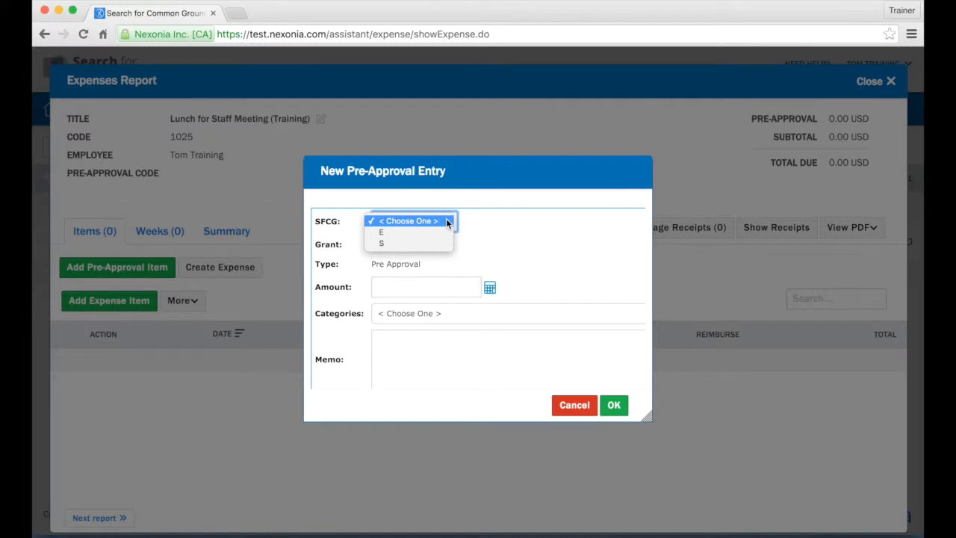
pyautogui.click(429, 232)
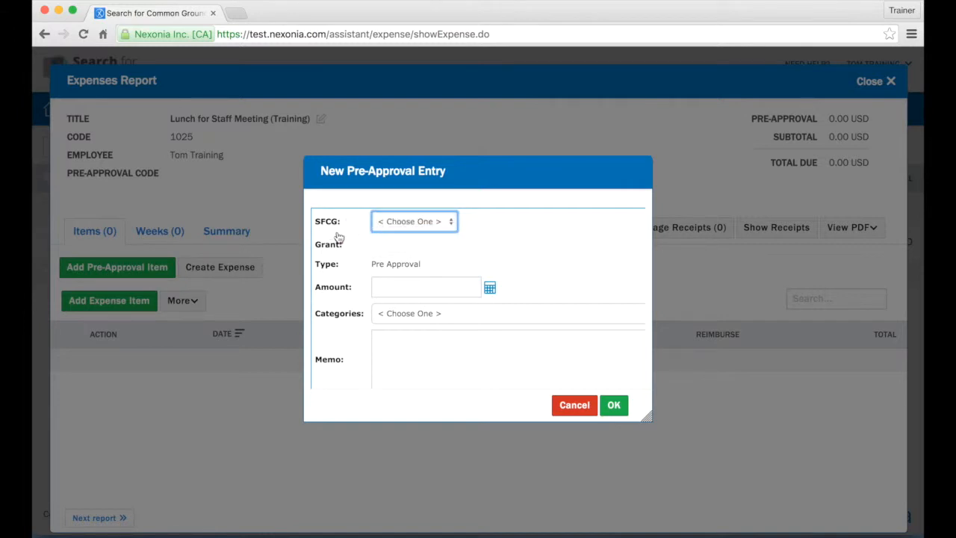
pyautogui.click(408, 242)
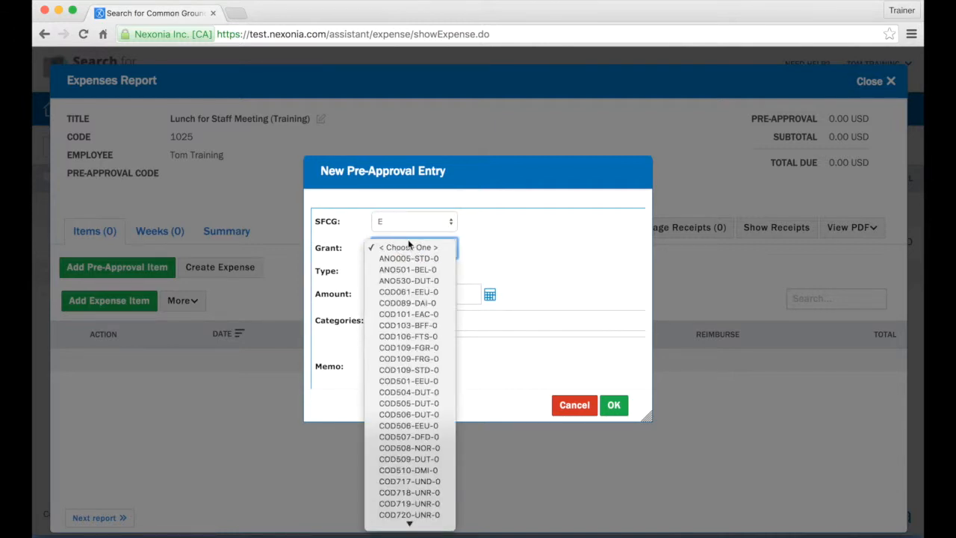
pyautogui.scroll(-5, 408, 244)
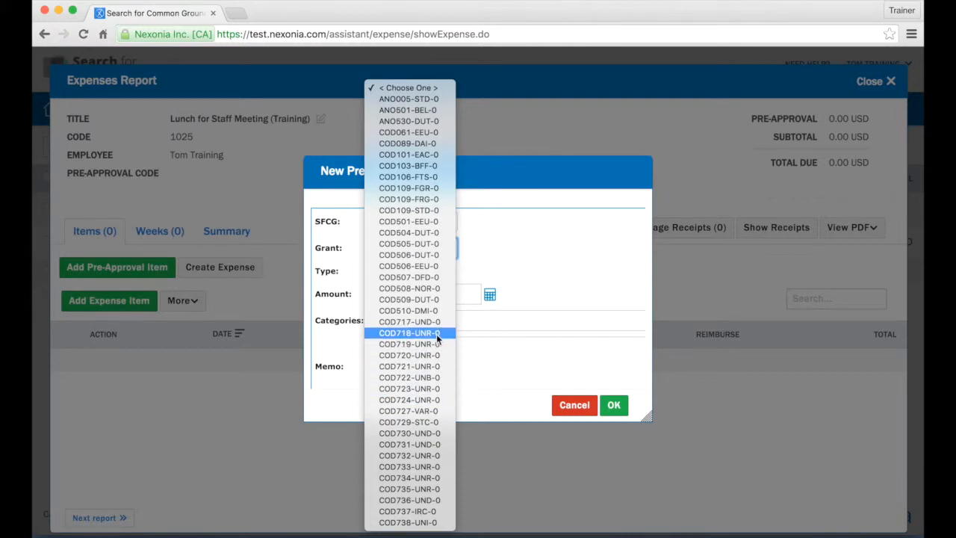
pyautogui.click(430, 276)
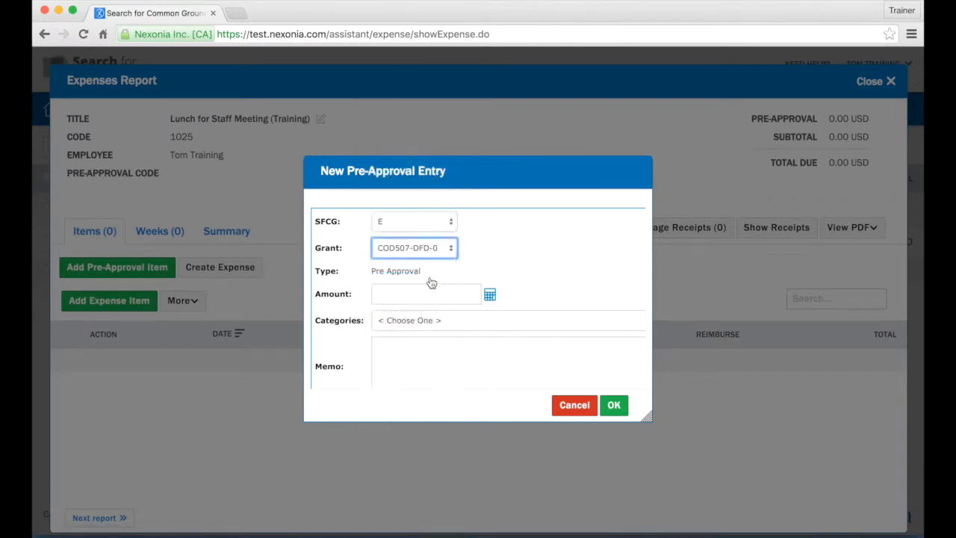
pyautogui.click(419, 297)
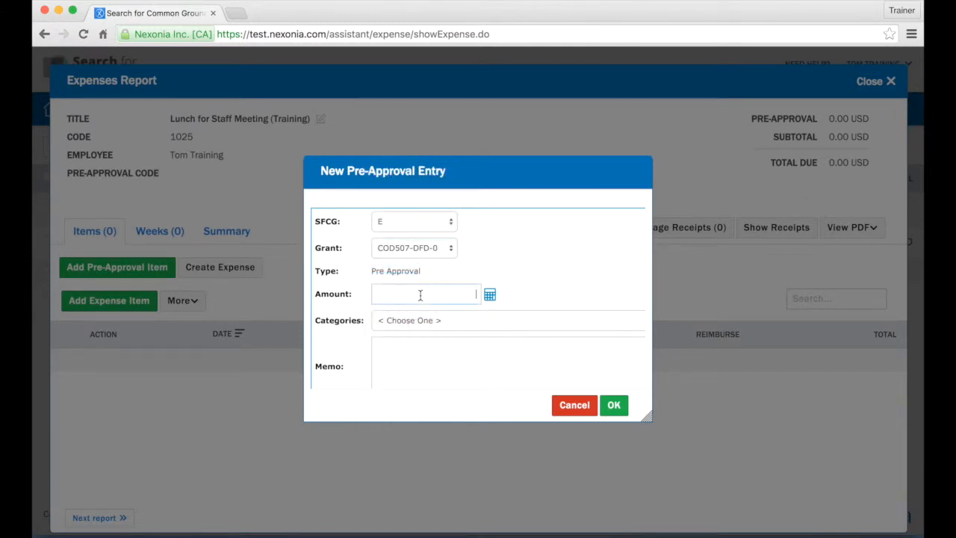
# Step: Enter a pre-approval amount of 100 with category 611100-908
pyautogui.write('100')
pyautogui.click(473, 323)
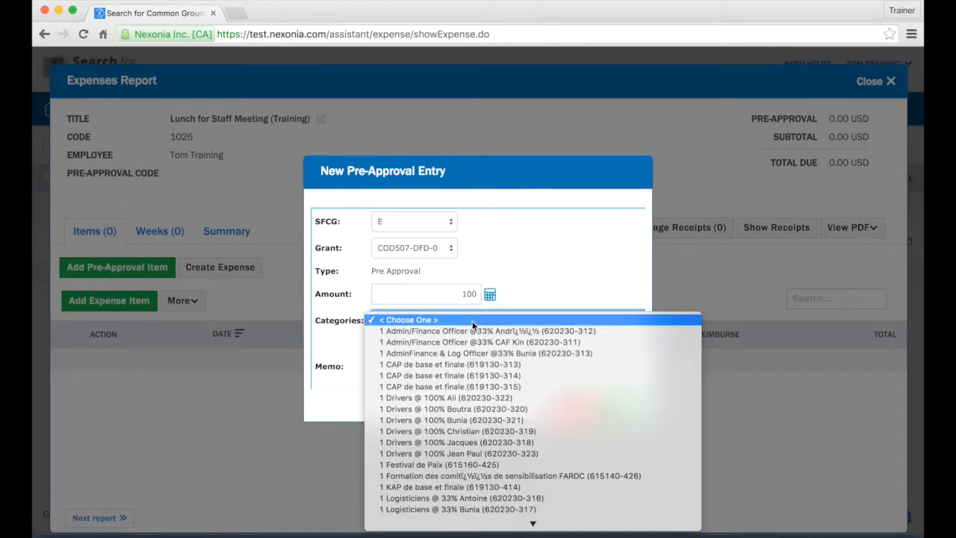
pyautogui.write('100')
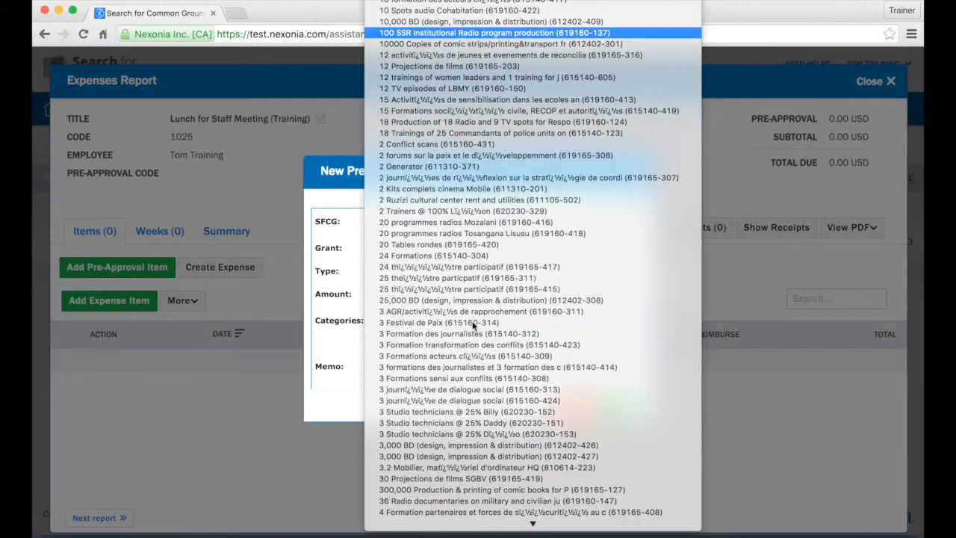
pyautogui.scroll(-20, 472, 321)
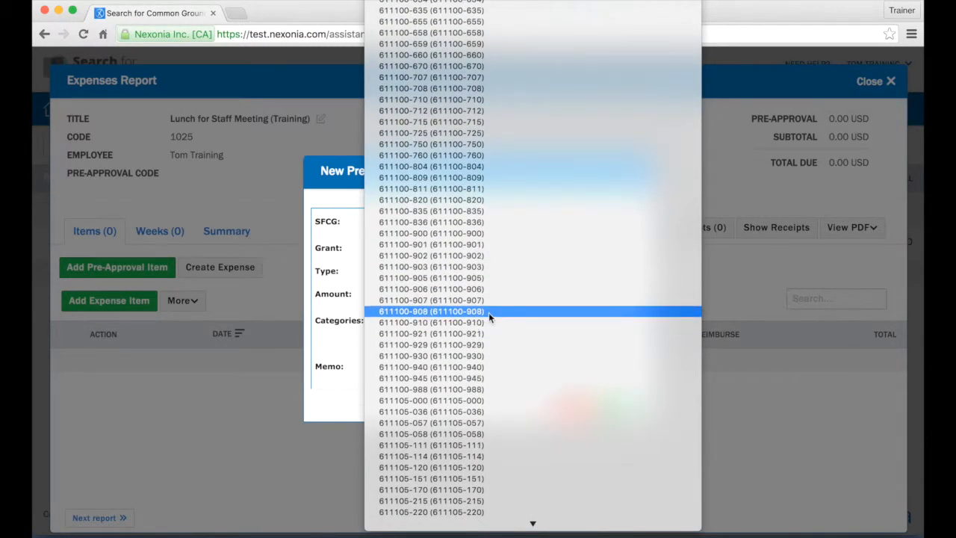
pyautogui.click(489, 312)
# Step: Add the memo 'Can we order pizza fror our staff meeting?' and save the entry
pyautogui.click(477, 352)
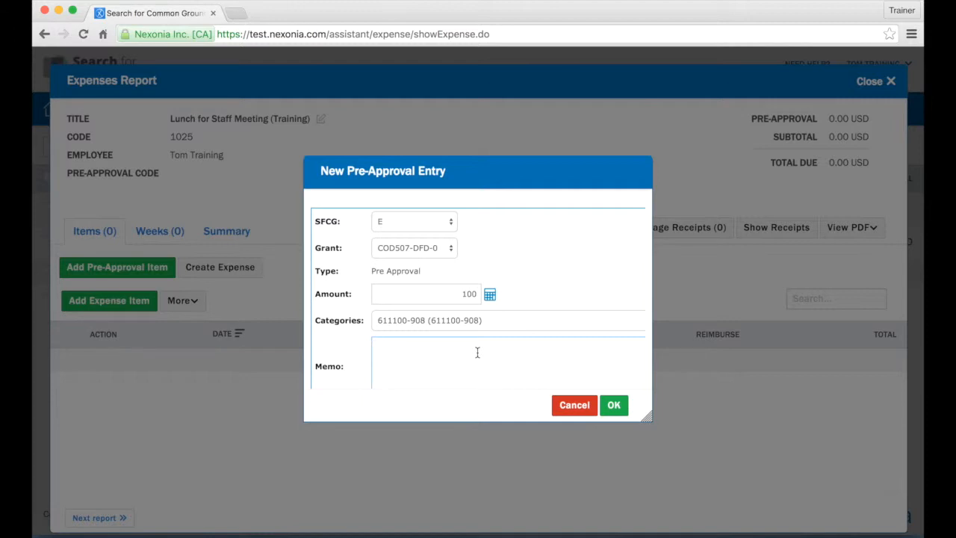
pyautogui.write('Can we orde')
pyautogui.write('r pizz')
pyautogui.write('a fr')
pyautogui.write('or our staff mee')
pyautogui.write('ting?')
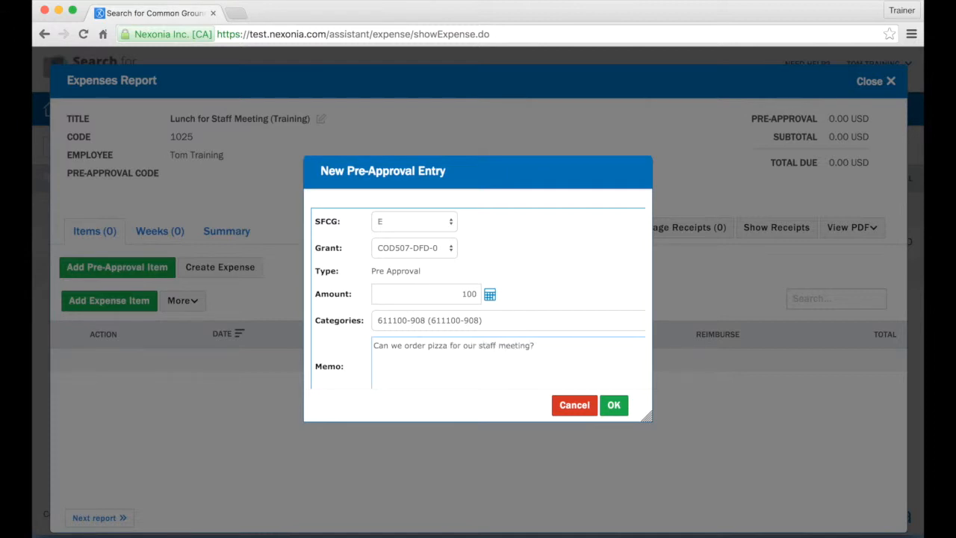
pyautogui.scroll(-1, 538, 320)
pyautogui.scroll(1, 538, 320)
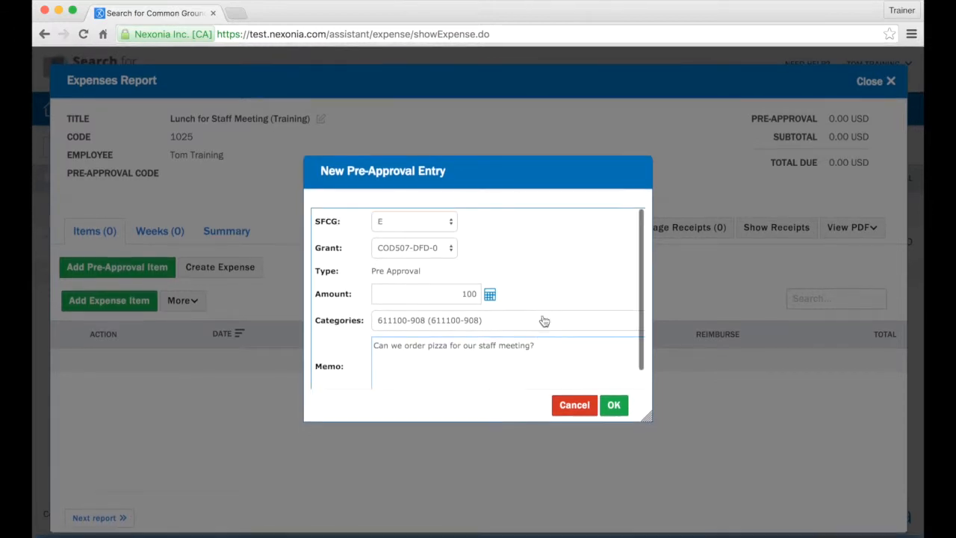
pyautogui.click(614, 404)
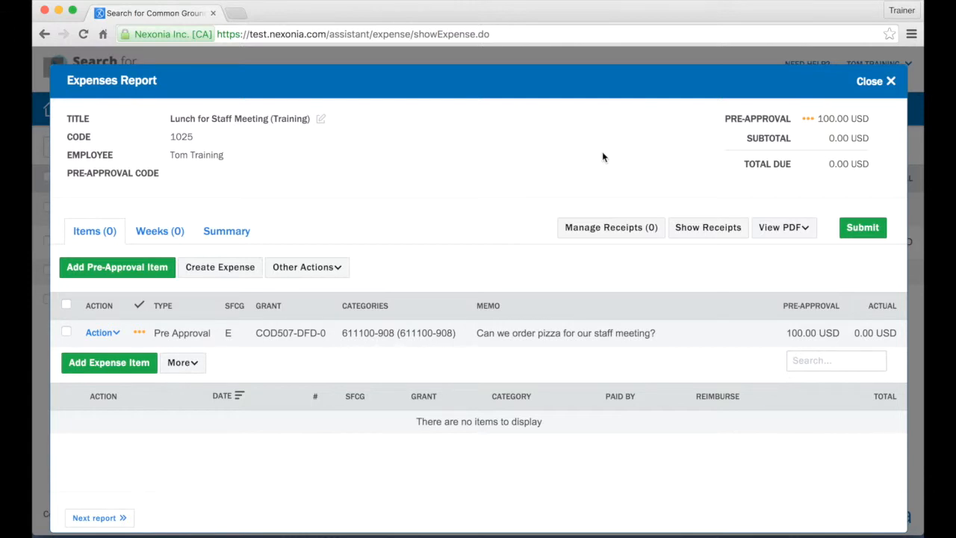
# Step: Select the 100.00 USD pre-approval item and submit report 1025 for approval
pyautogui.click(66, 332)
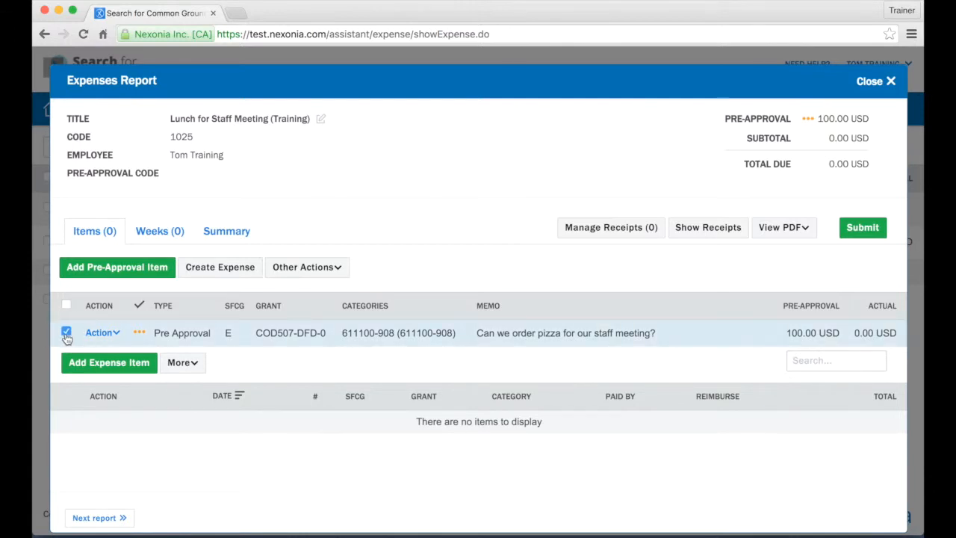
pyautogui.click(859, 230)
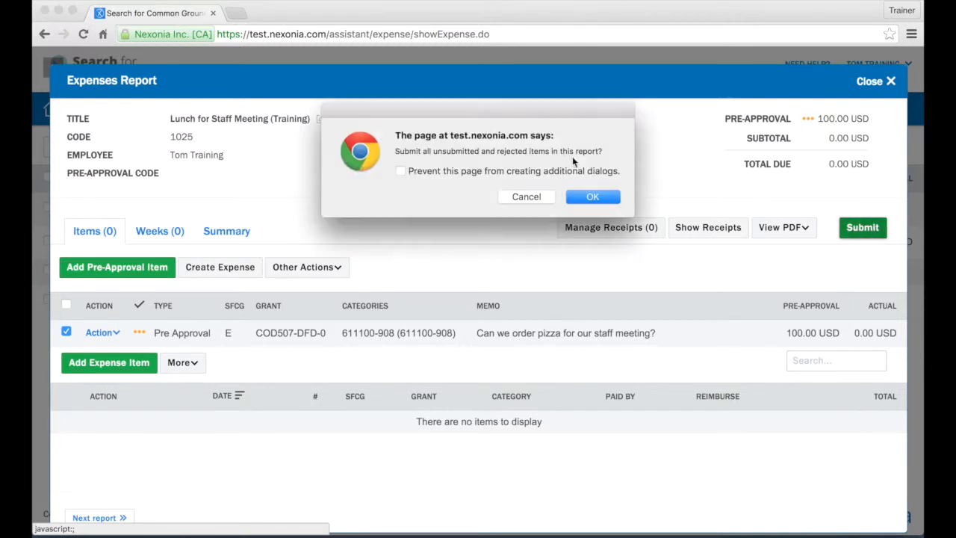
pyautogui.click(593, 197)
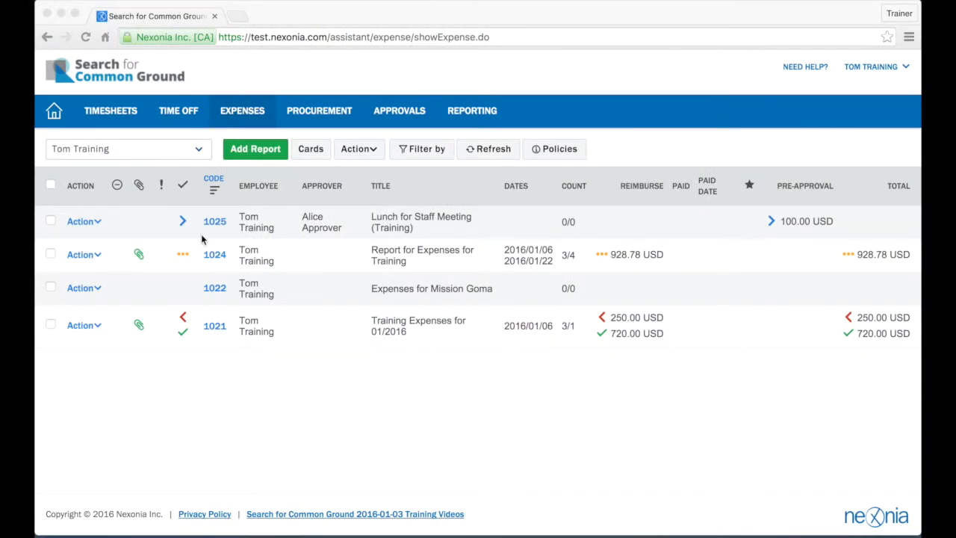
# Step: Open report 1025 from the expense reports list
pyautogui.click(171, 227)
pyautogui.moveTo(184, 225)
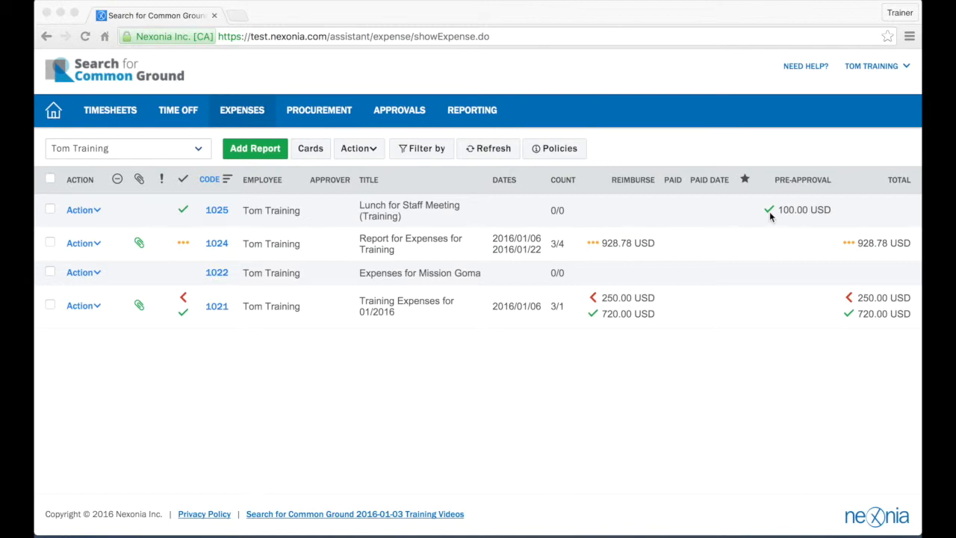
pyautogui.click(218, 212)
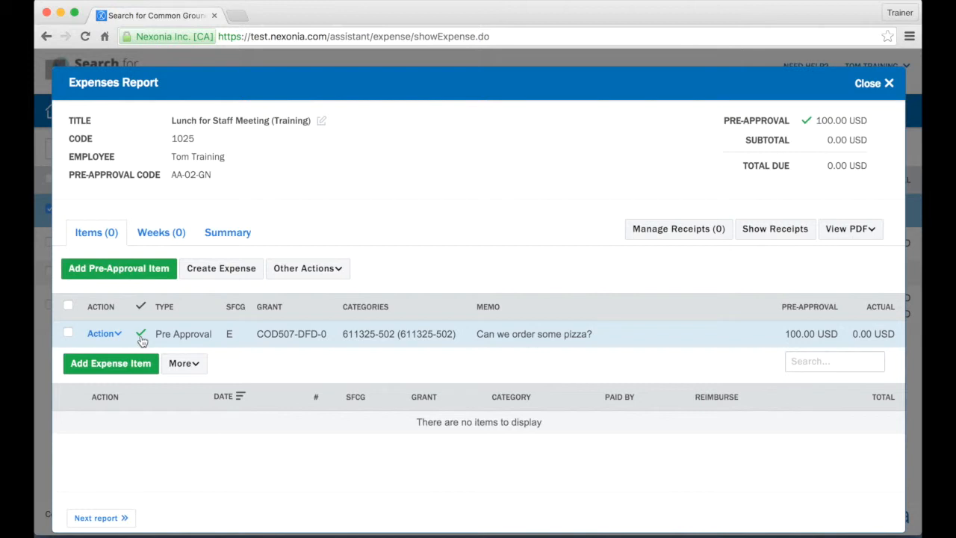
# Step: Create a 100.00 USD expense from the approved pizza pre-approval and open it for editing
pyautogui.click(68, 333)
pyautogui.click(208, 273)
pyautogui.click(592, 199)
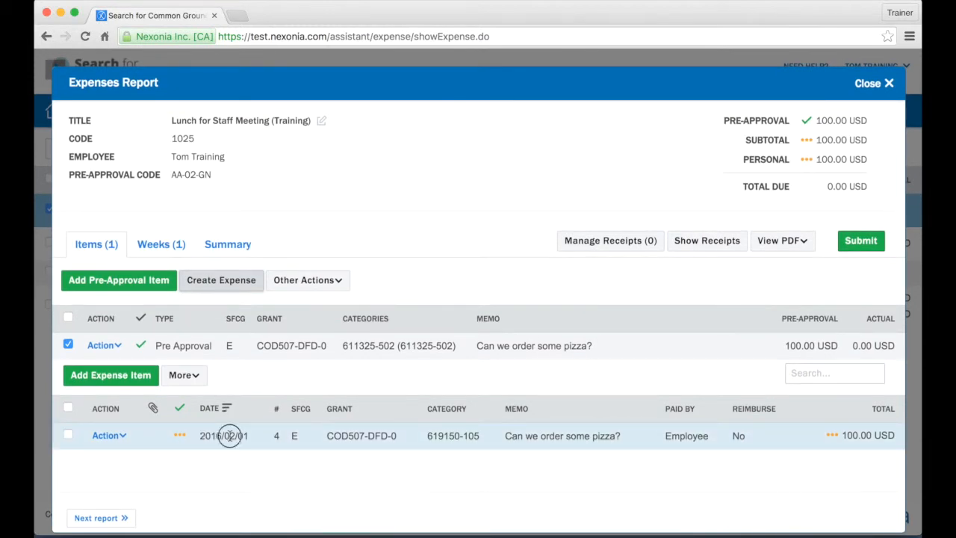
pyautogui.click(230, 440)
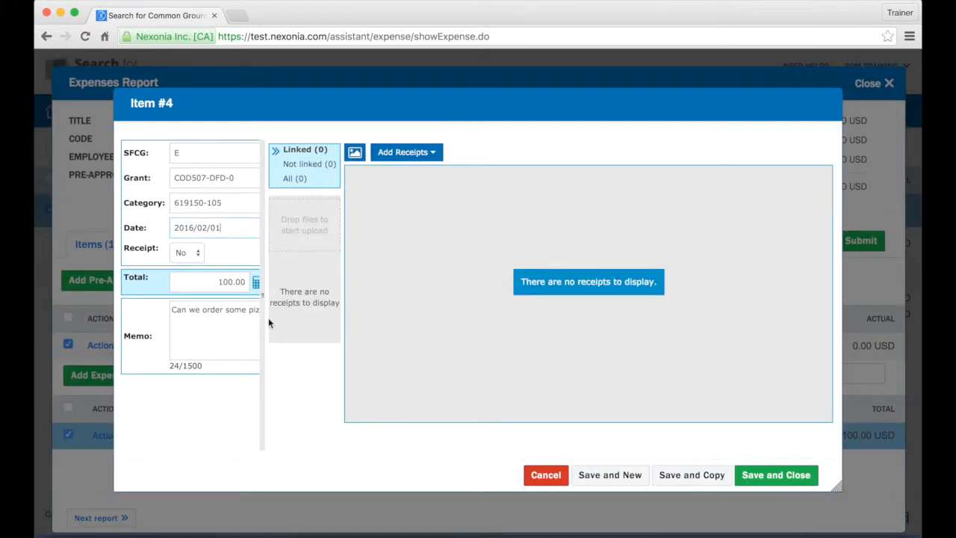
# Step: Change the expense currency to CDF with a 45000 total, giving 48.71 USD, and save it
pyautogui.moveTo(263, 298); pyautogui.dragTo(489, 302)
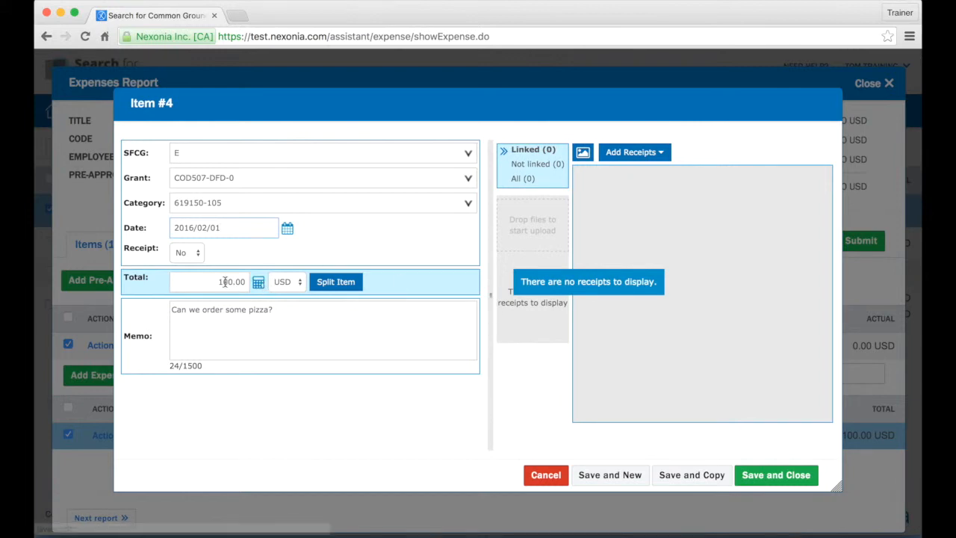
pyautogui.click(274, 281)
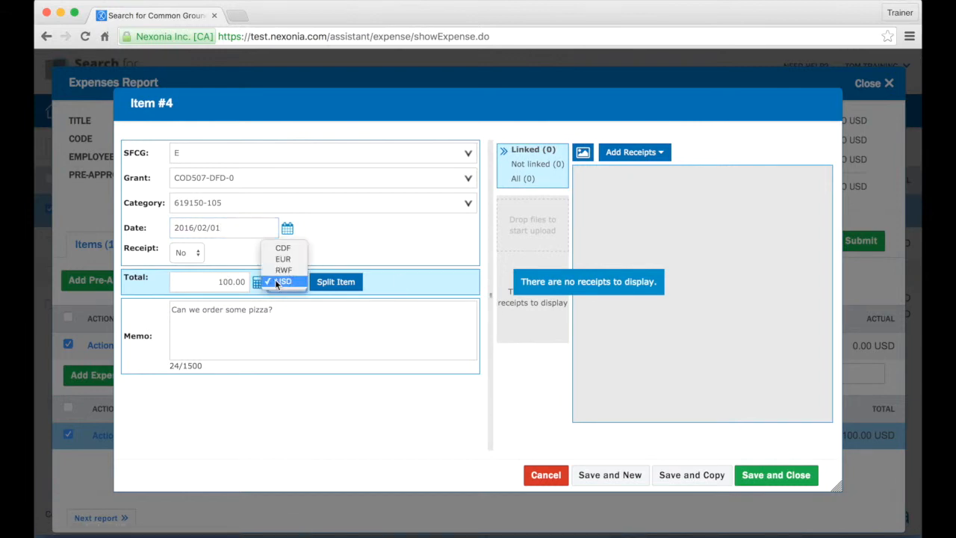
pyautogui.click(216, 302)
pyautogui.doubleClick(231, 282)
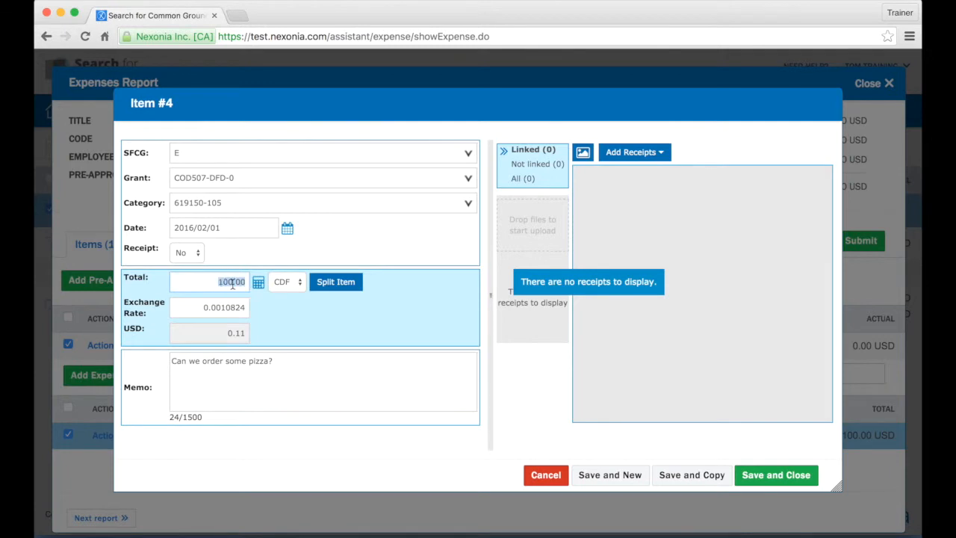
pyautogui.write('45')
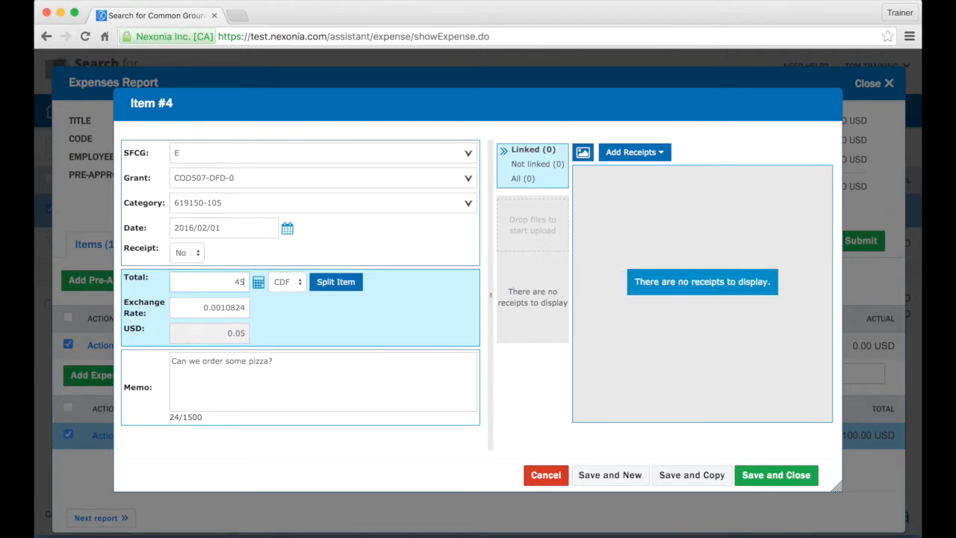
pyautogui.write(',000')
pyautogui.click(271, 400)
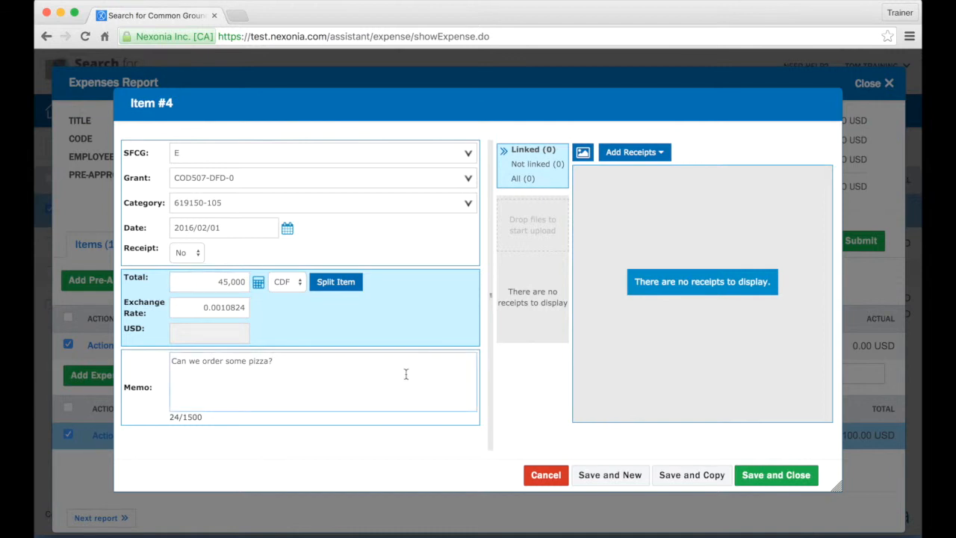
pyautogui.doubleClick(236, 282)
pyautogui.write('45000')
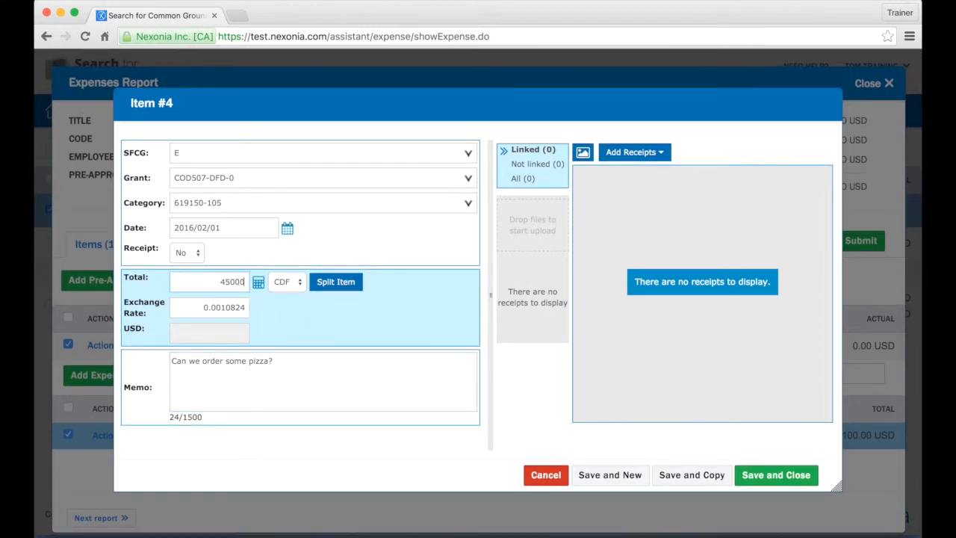
pyautogui.click(245, 357)
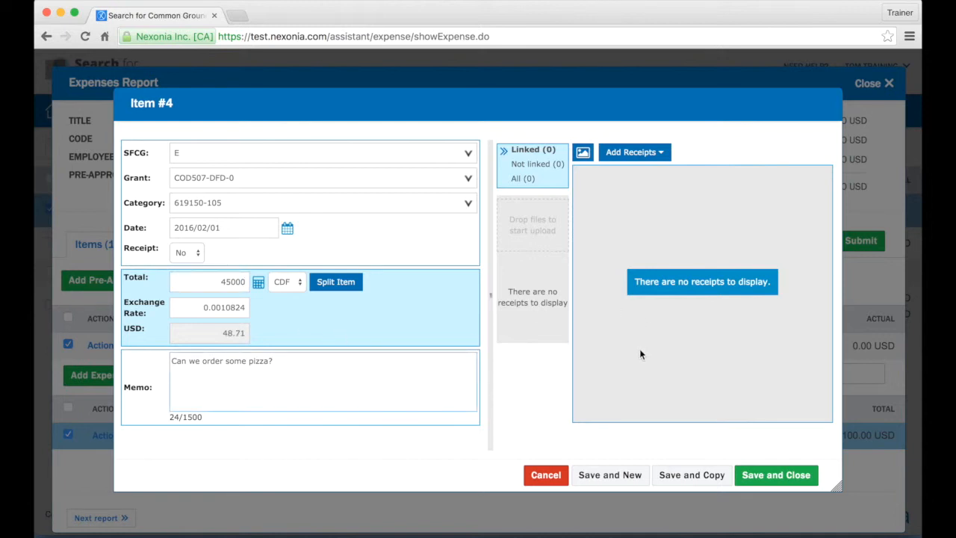
pyautogui.click(784, 473)
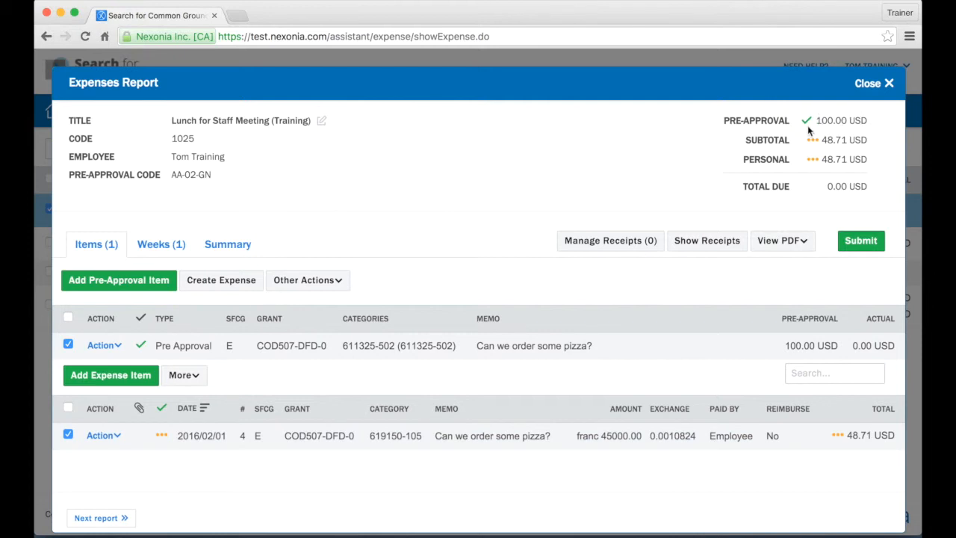
# Step: Check that the 45000 CDF expense line shows 48.71 USD in Draft status
pyautogui.moveTo(836, 437)
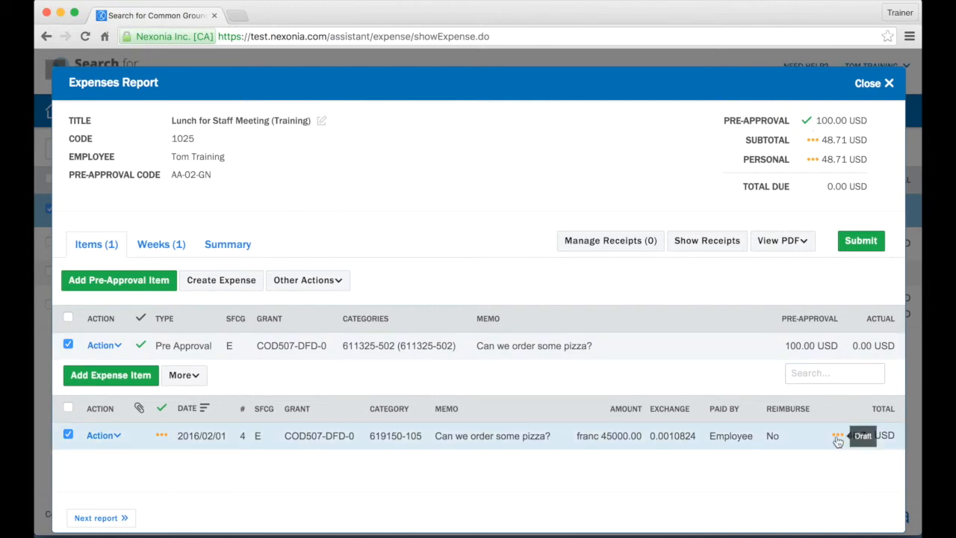